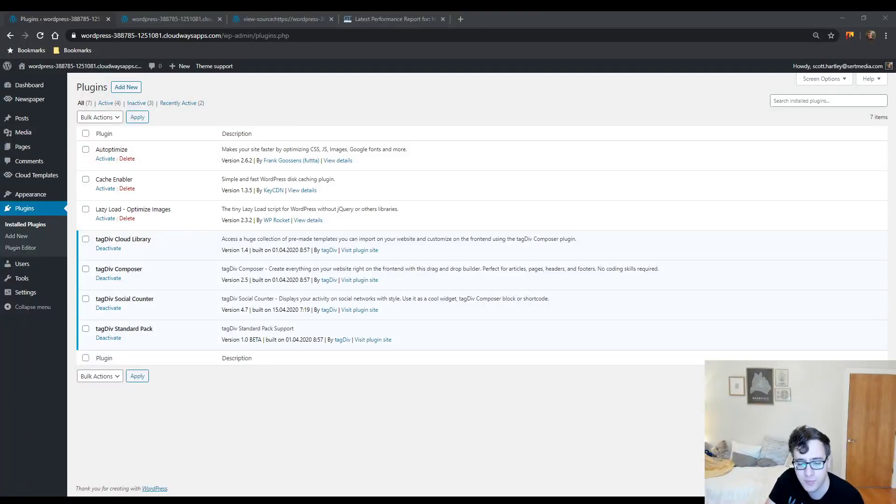
Bring up the GTmetrix latest performance report after glancing at the site's page source.
click(397, 14)
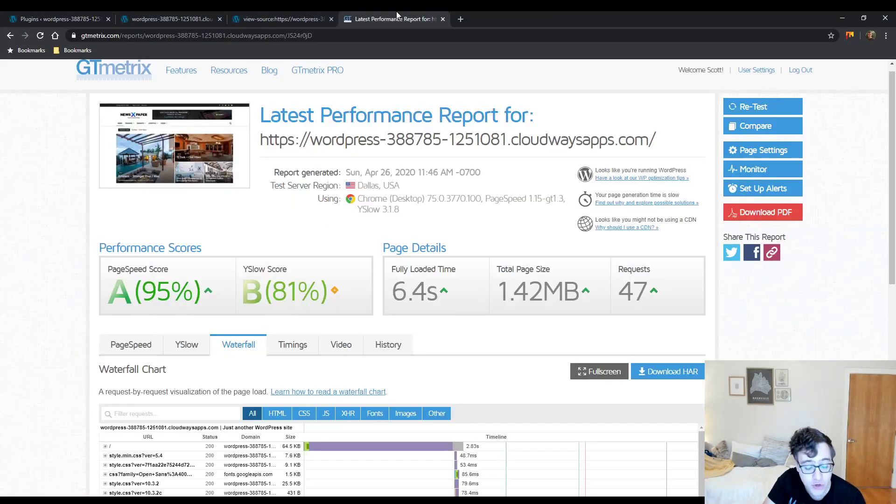
click(278, 15)
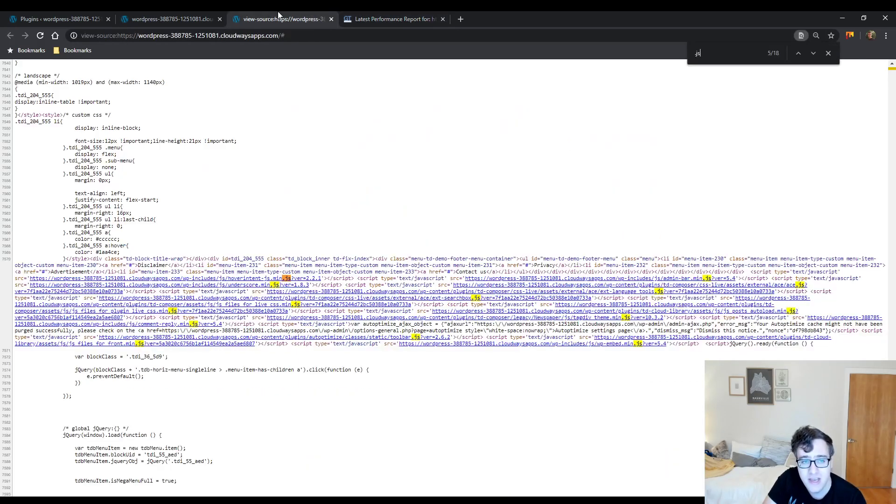
click(361, 11)
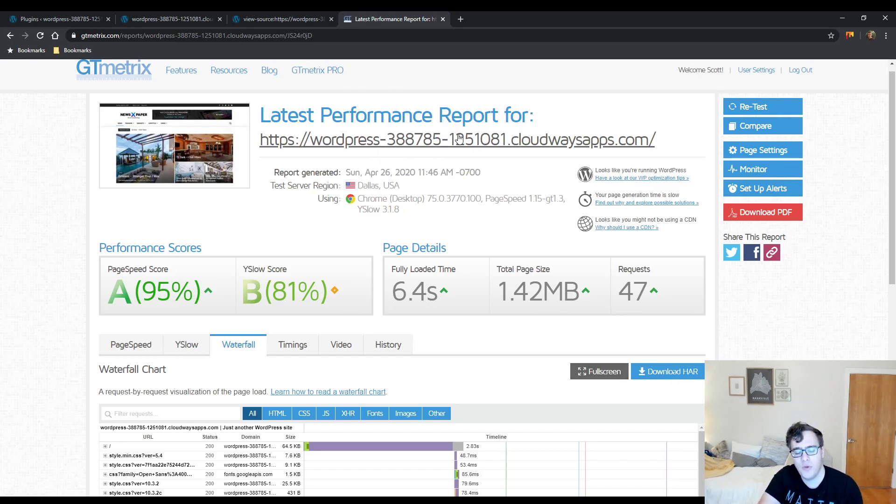
Show the report's PageSpeed recommendations list headed by Minify CSS (B, 82).
click(119, 345)
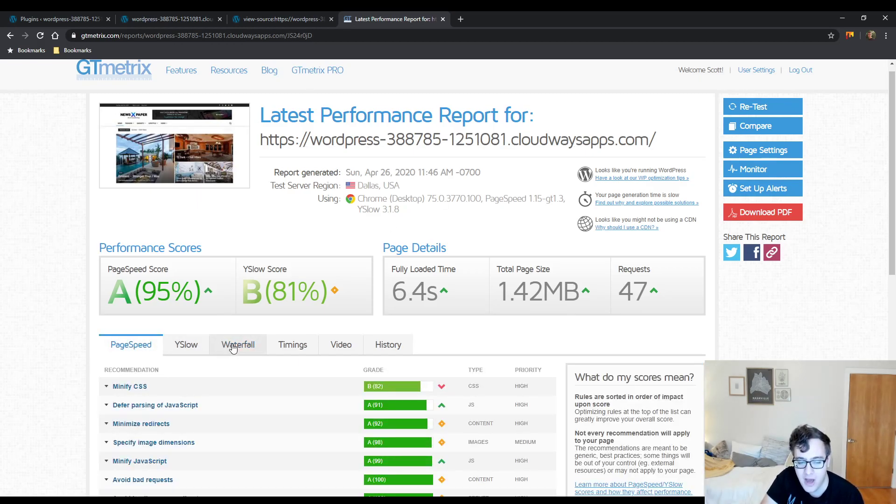
scroll(264, 334, down, 1)
scroll(265, 334, down, 1)
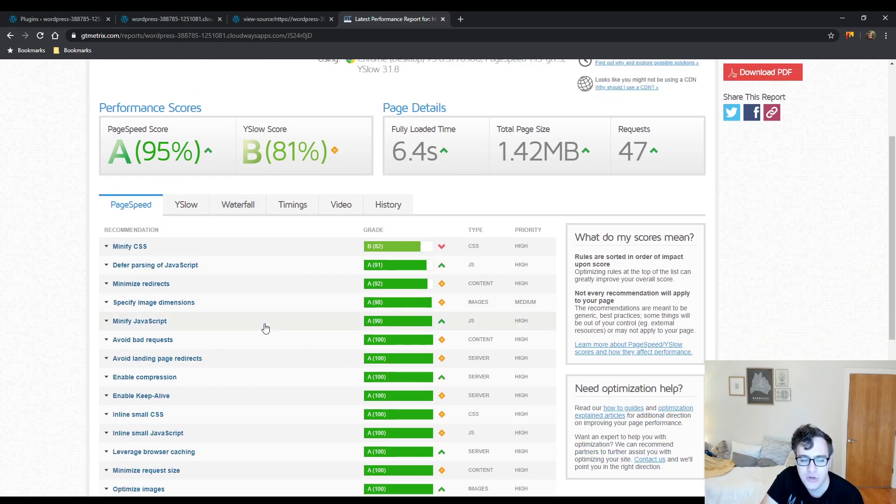
scroll(181, 394, down, 2)
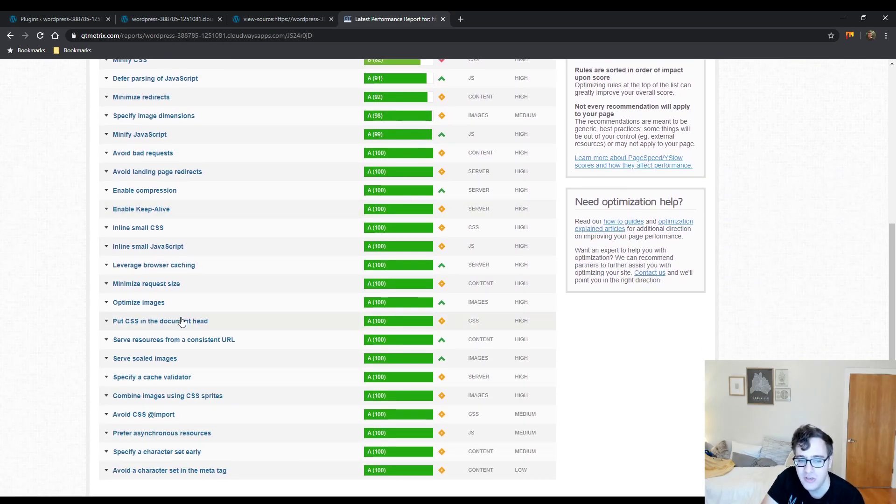
scroll(180, 318, up, 5)
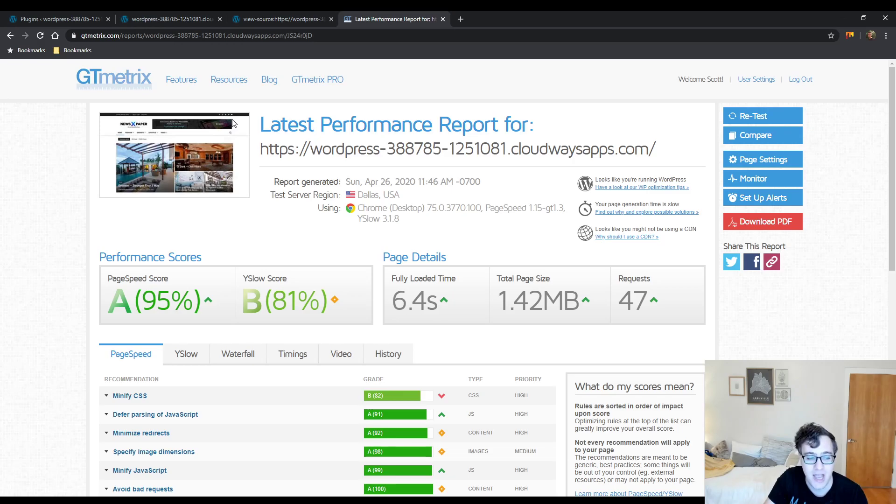
Review the inactive Autoptimize, Cache Enabler and Lazy Load plugins in the WordPress plugin list.
click(77, 15)
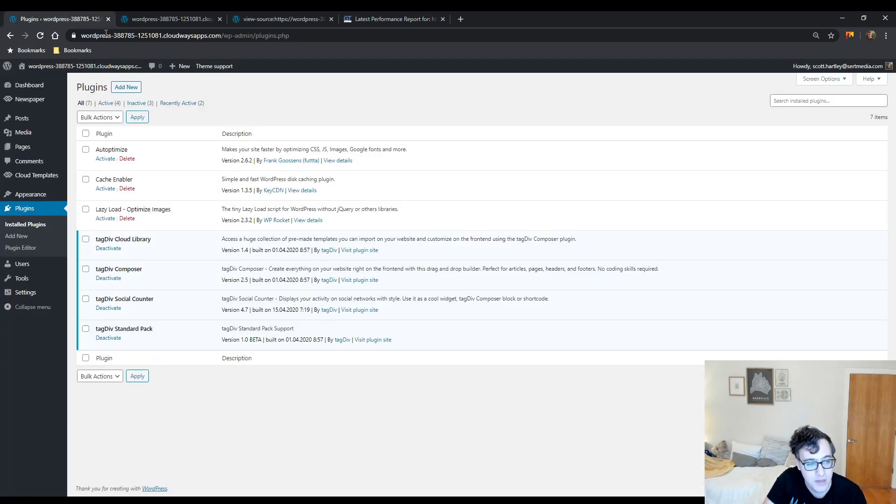
drag(128, 149, 96, 150)
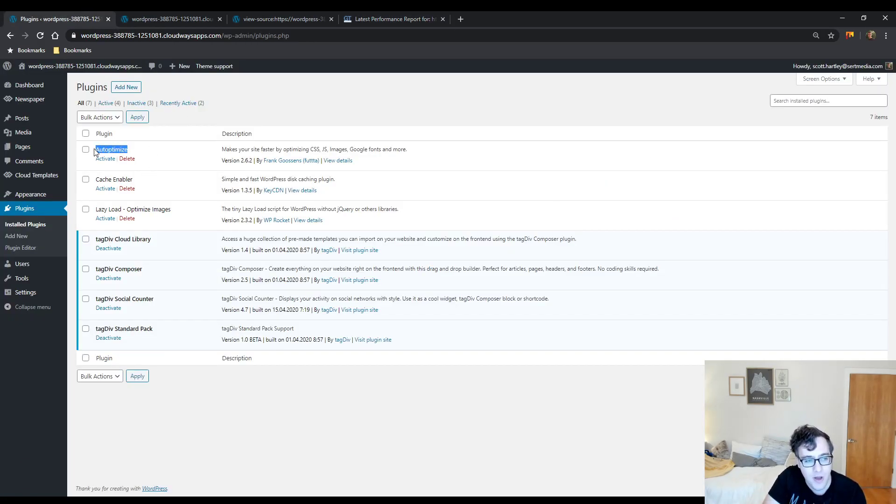
drag(133, 180, 90, 184)
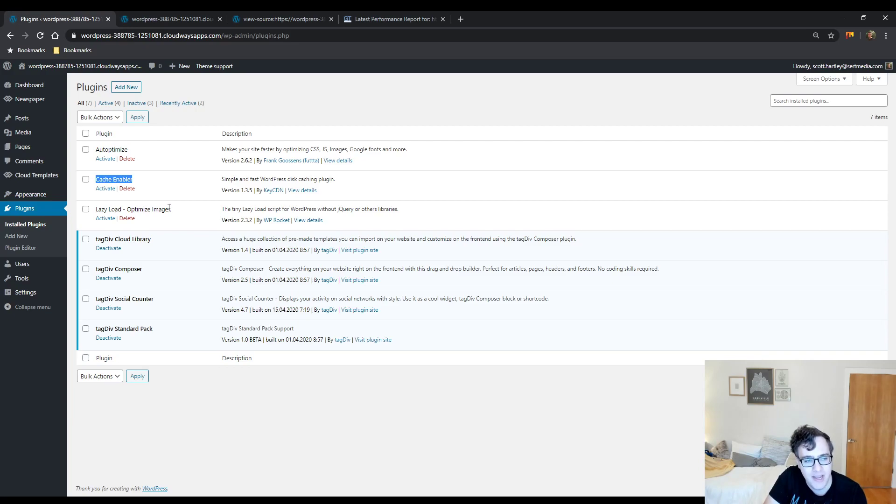
drag(169, 208, 91, 211)
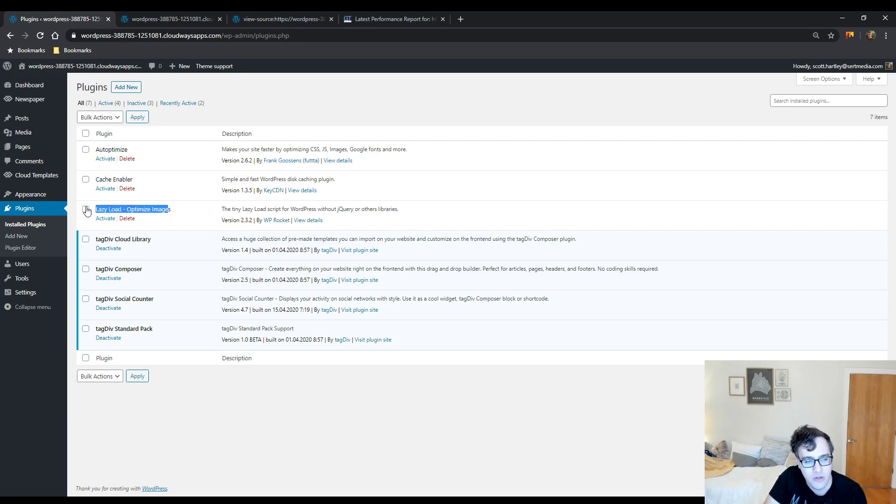
Activate Cache Enabler and bring up its settings page in a new tab.
click(105, 189)
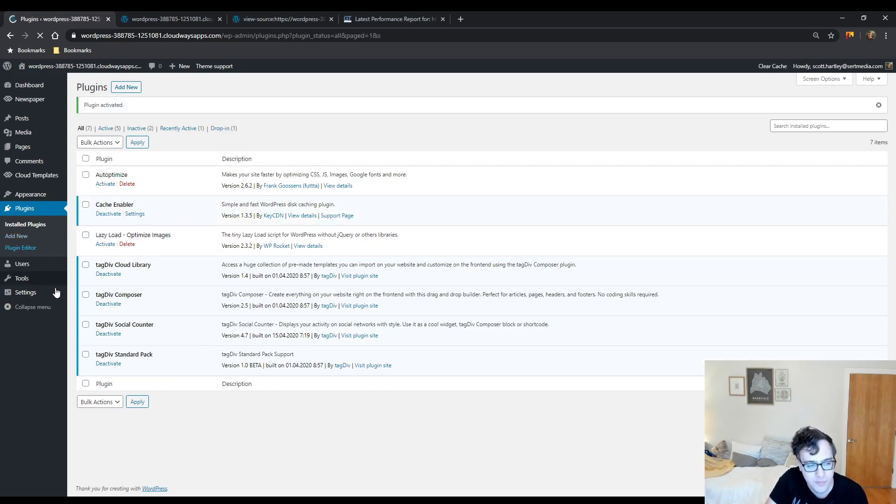
mouse_move(25, 292)
middle_click(90, 376)
Keep Cache Enabler's 10-hour expiry, stop clearing the whole cache on new posts, and save.
drag(133, 17, 63, 19)
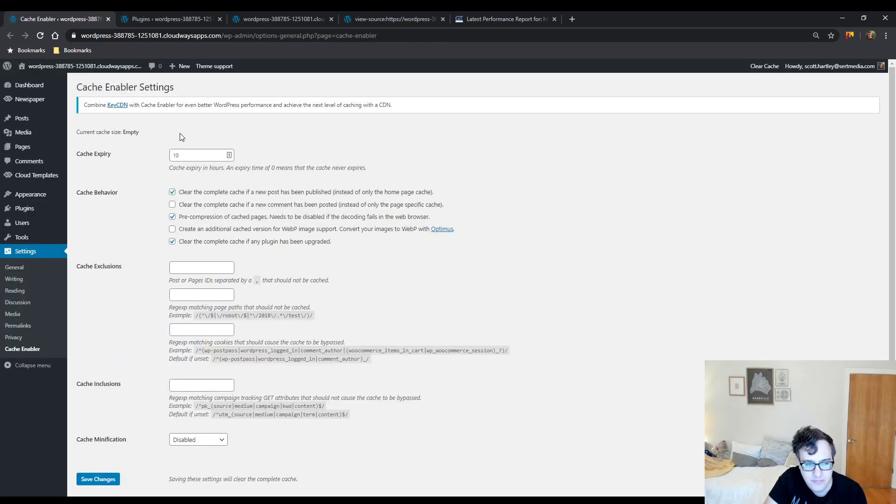
click(200, 153)
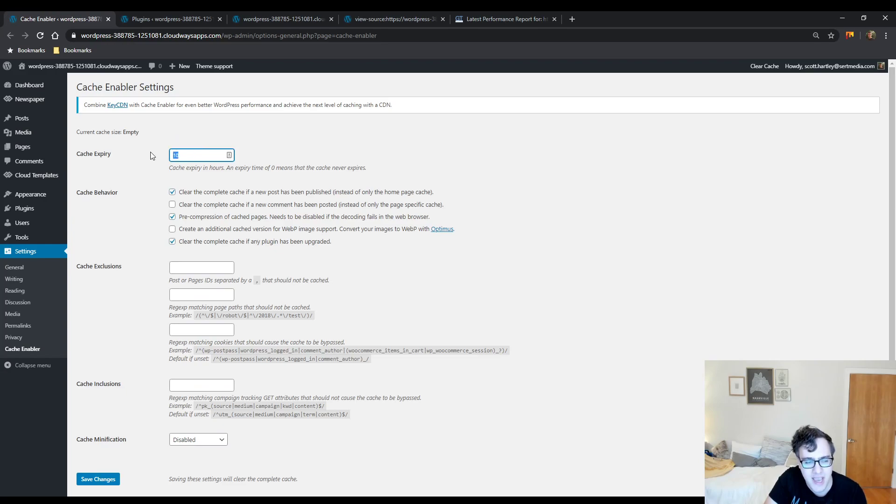
double_click(175, 156)
scroll(179, 135, down, 1)
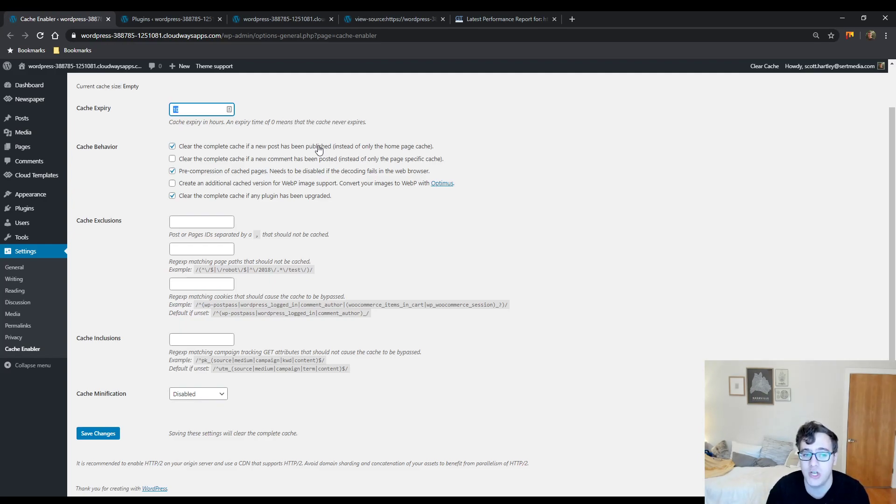
click(319, 147)
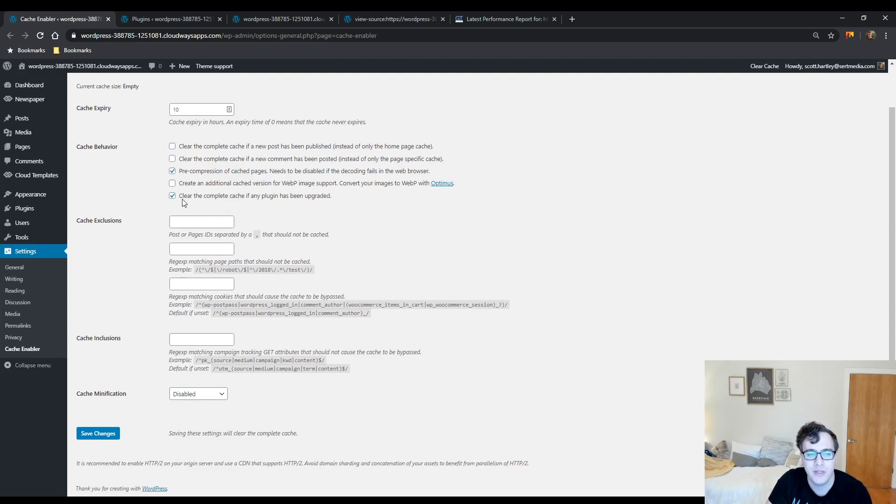
drag(348, 197, 124, 219)
click(146, 206)
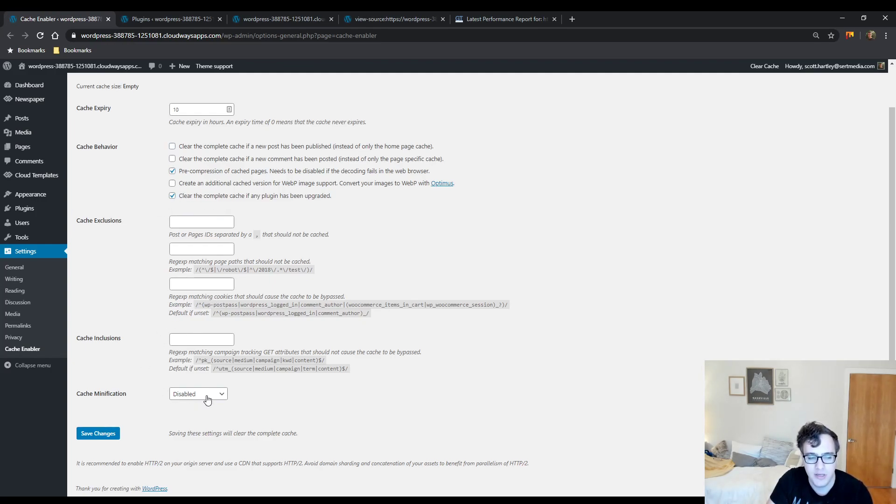
click(107, 441)
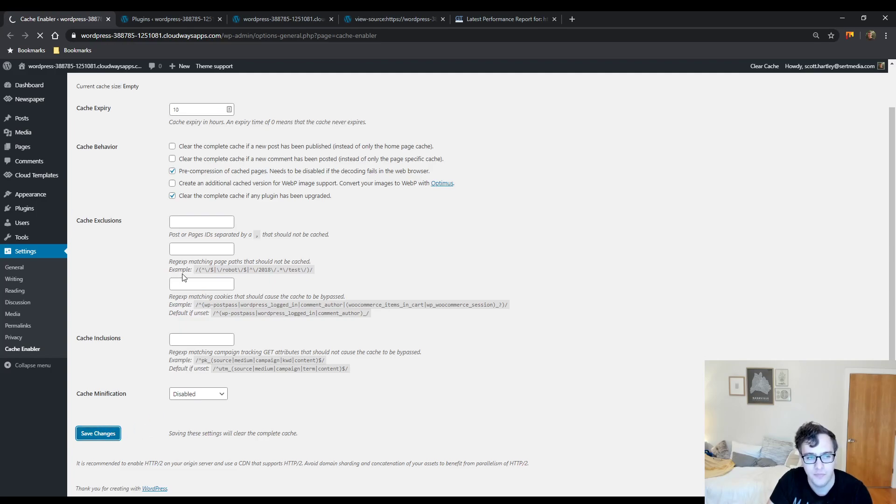
Activate the Autoptimize plugin and bring up its settings page.
click(158, 19)
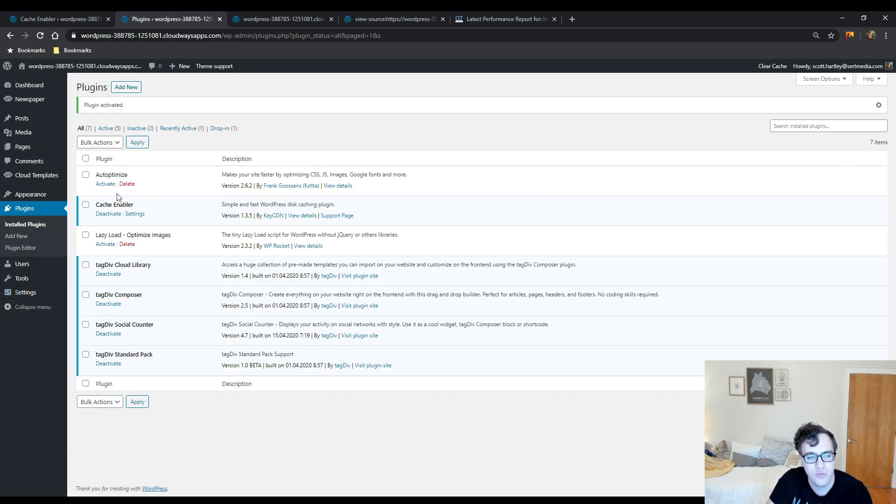
click(107, 184)
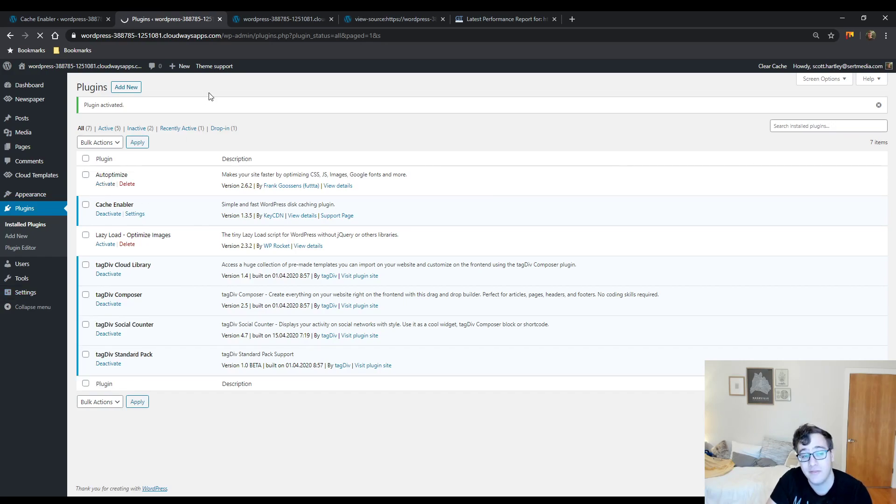
mouse_move(26, 293)
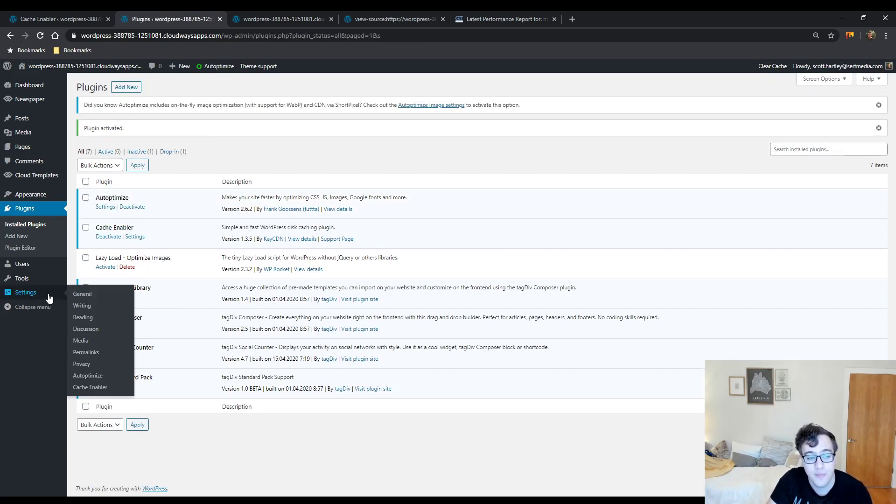
click(97, 377)
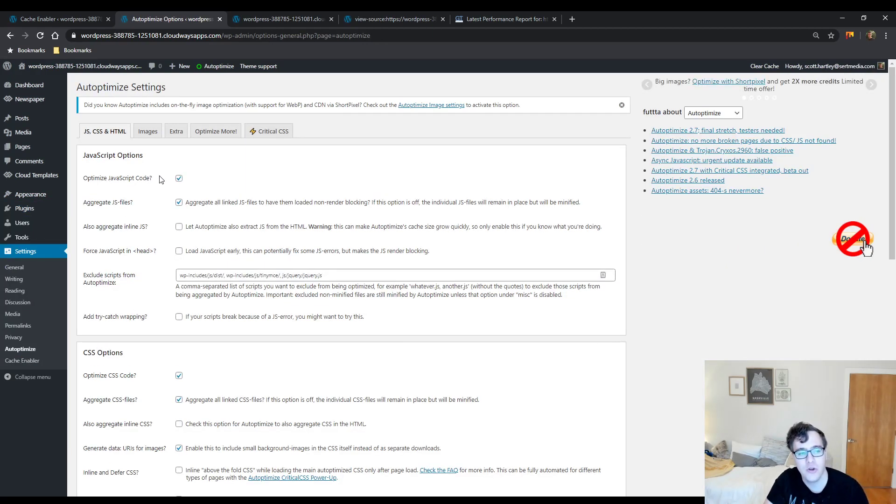
Review Autoptimize's JavaScript optimization options, leaving try-catch wrapping turned off.
drag(160, 180, 87, 179)
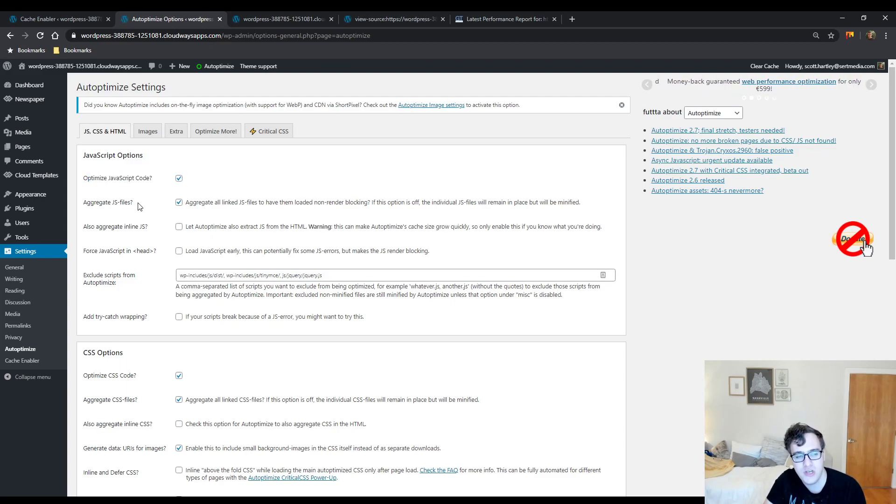
drag(133, 203, 84, 202)
scroll(124, 213, down, 1)
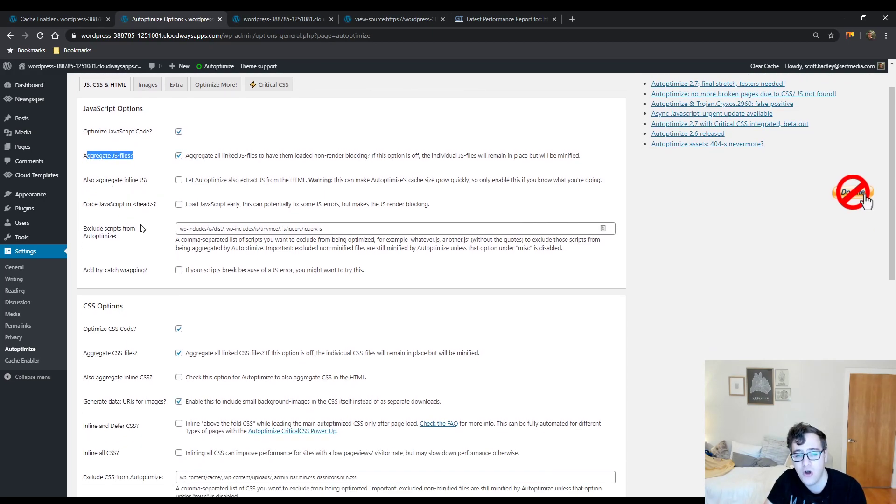
click(211, 226)
key(Tab)
key(space)
scroll(490, 264, down, 2)
click(180, 177)
scroll(127, 214, down, 2)
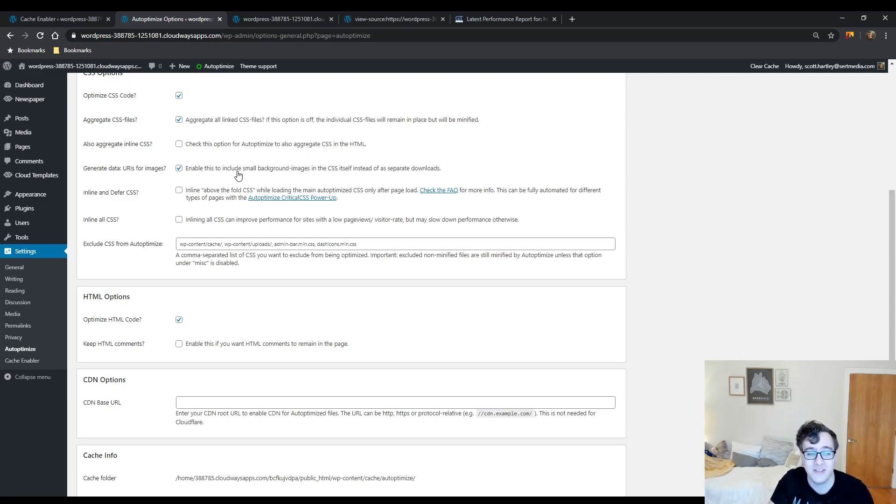
scroll(238, 175, down, 5)
scroll(160, 166, up, 2)
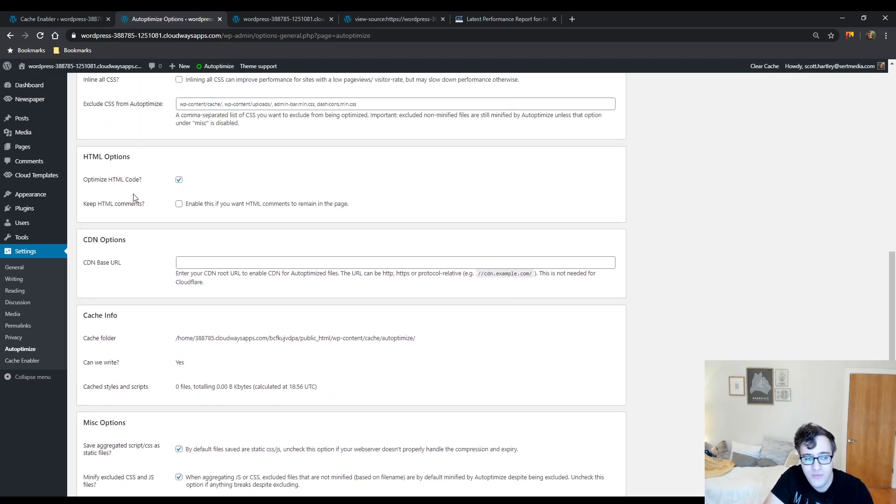
scroll(134, 201, down, 3)
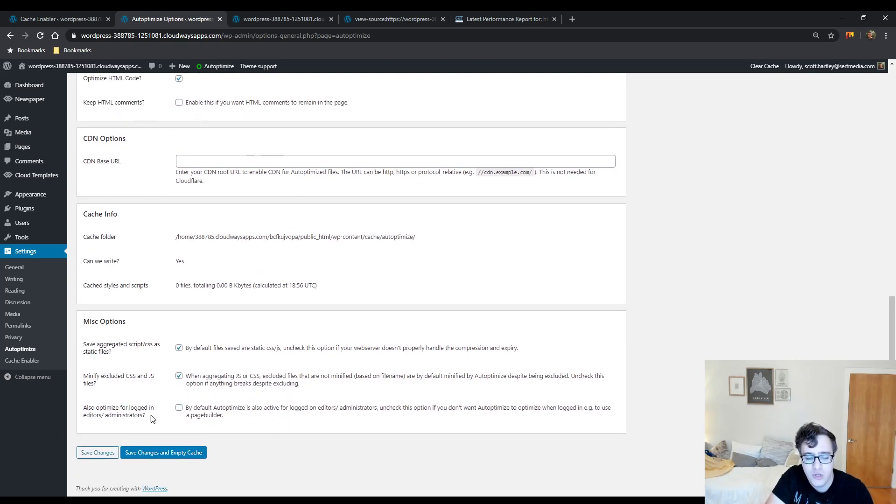
Save the Autoptimize JS, CSS and HTML settings and empty its cache.
drag(150, 418, 79, 403)
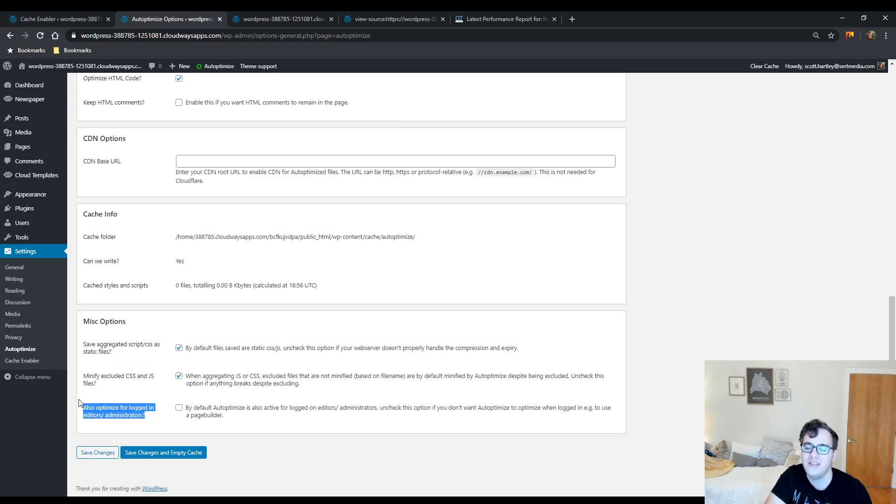
click(197, 453)
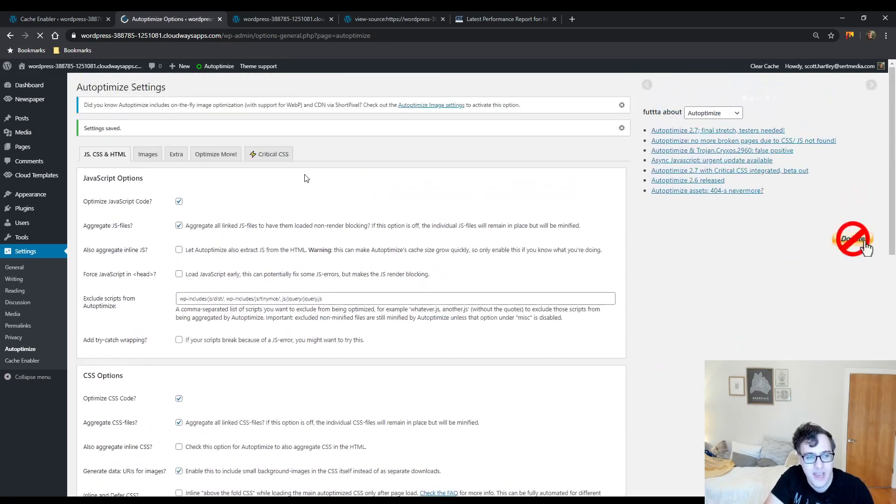
On Autoptimize's Extra settings, combine and preload Google Fonts in the head.
click(145, 156)
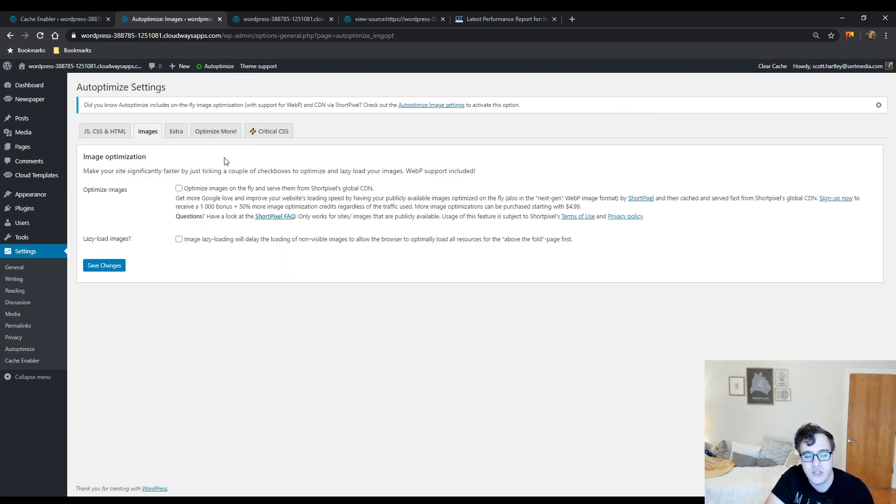
click(176, 131)
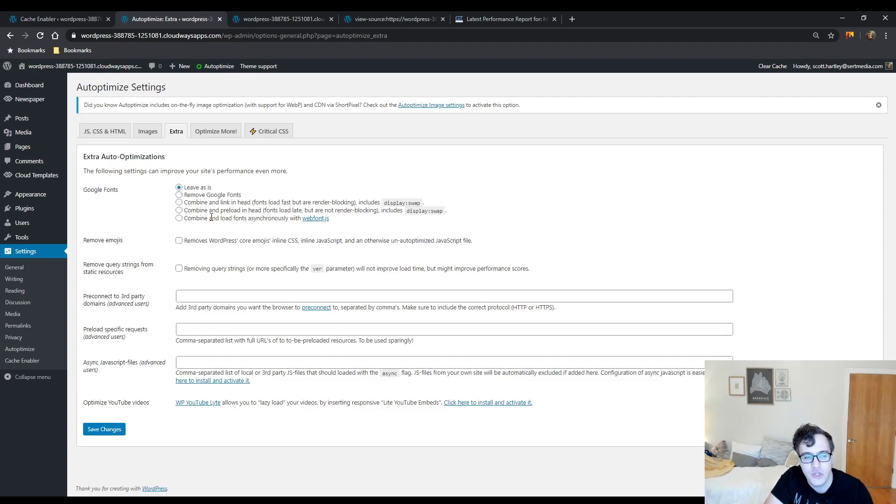
click(179, 211)
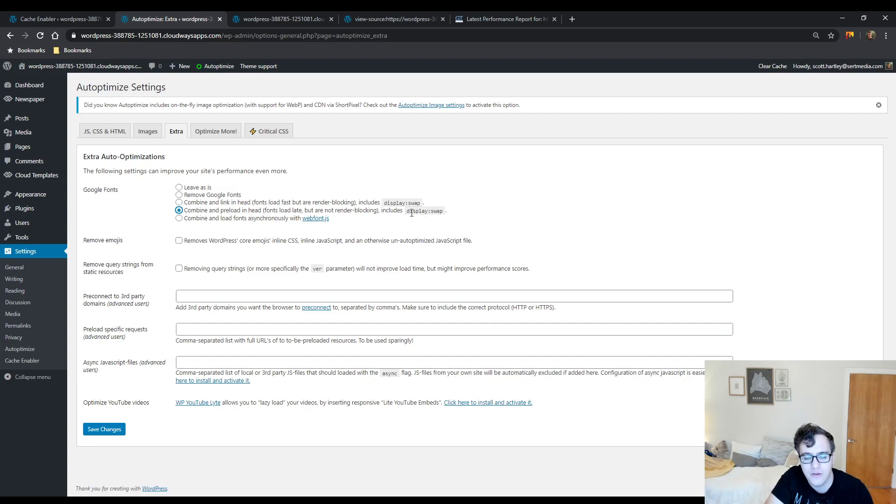
drag(423, 220, 424, 202)
Enable removal of WordPress emojis and query strings, and save the extra settings.
click(431, 240)
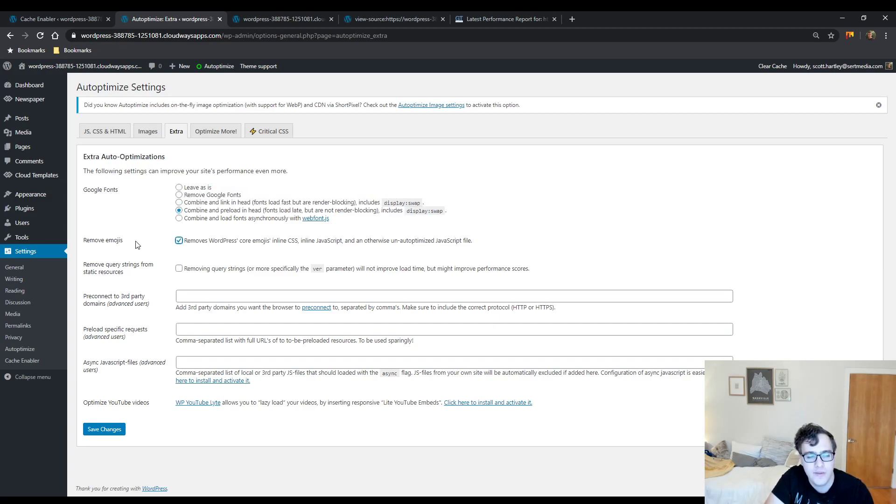
click(180, 270)
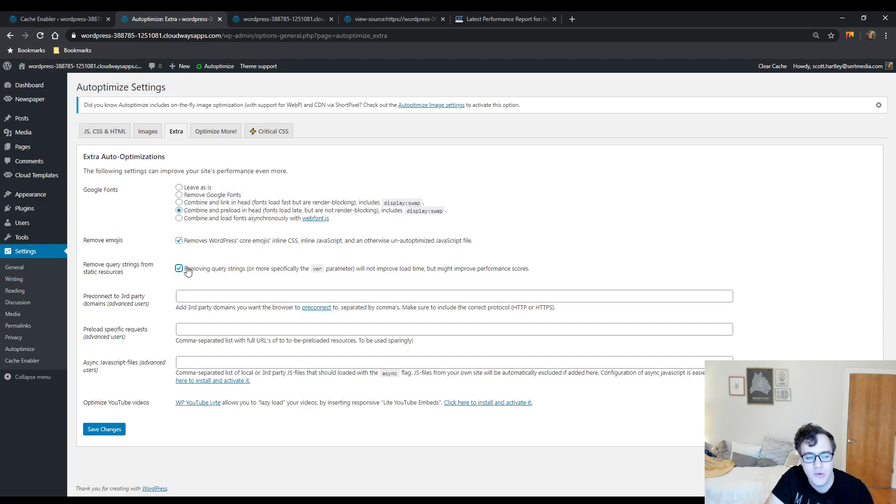
click(105, 429)
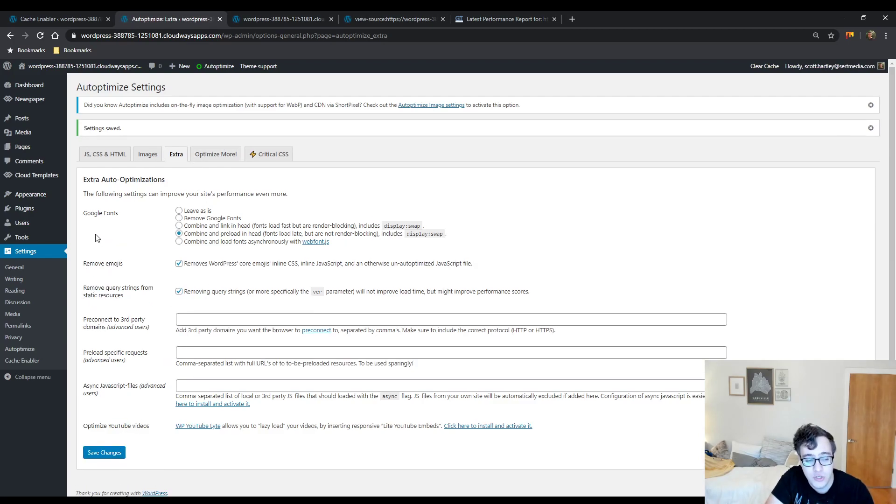
Go to the installed plugins list and bring up the Newspaper theme panel in a new tab.
click(33, 211)
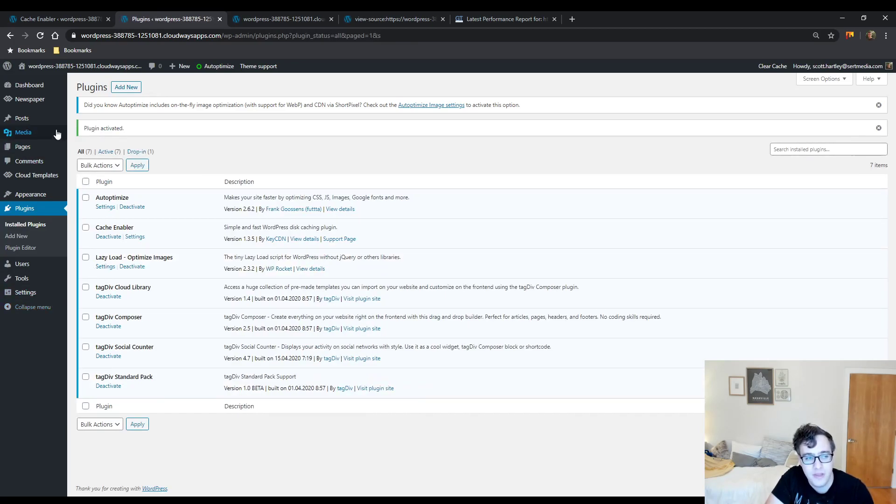
mouse_move(30, 99)
middle_click(100, 170)
click(207, 21)
drag(207, 21, 171, 24)
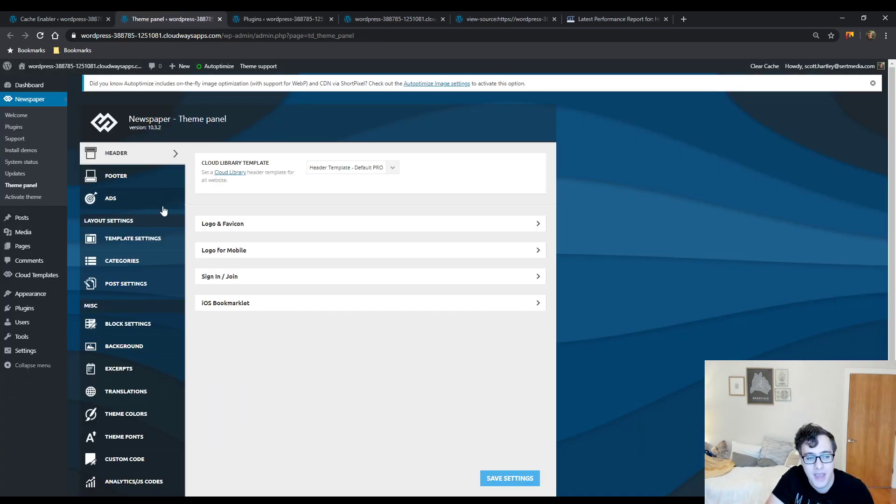
Turn off the Newspaper theme's image loading animation under Template Settings and save.
click(160, 241)
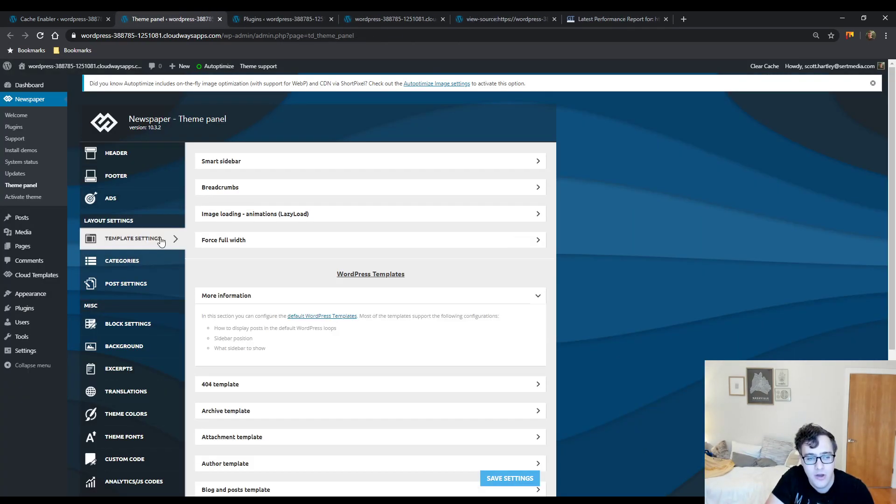
click(256, 220)
click(330, 287)
click(518, 482)
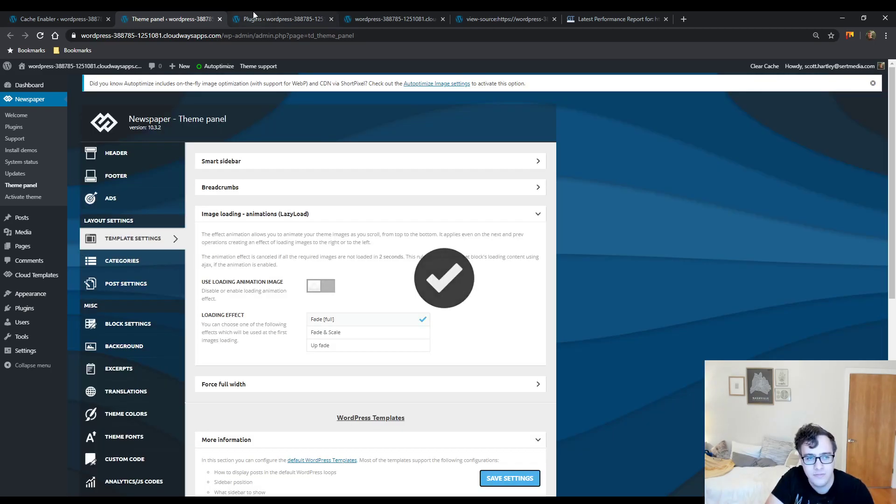
click(253, 17)
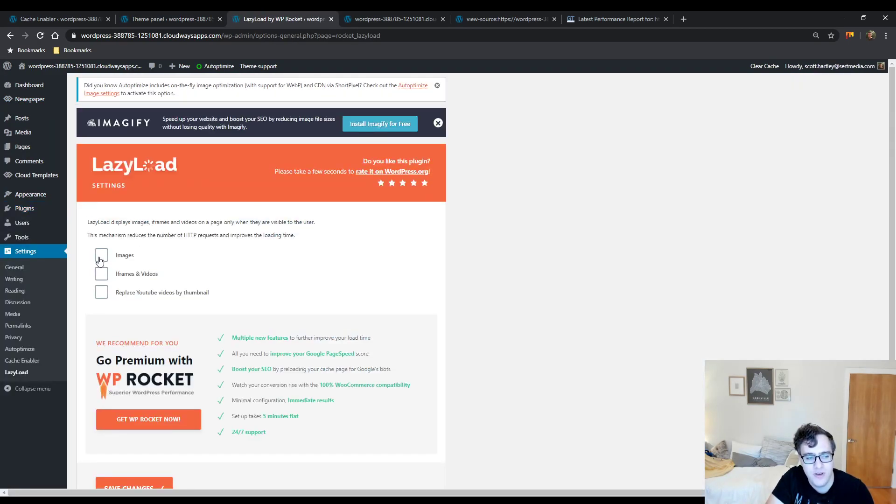
Enable LazyLoad for images, iframes and videos with YouTube thumbnails, save, and return to GTmetrix.
click(101, 257)
click(100, 274)
click(101, 292)
scroll(230, 301, down, 1)
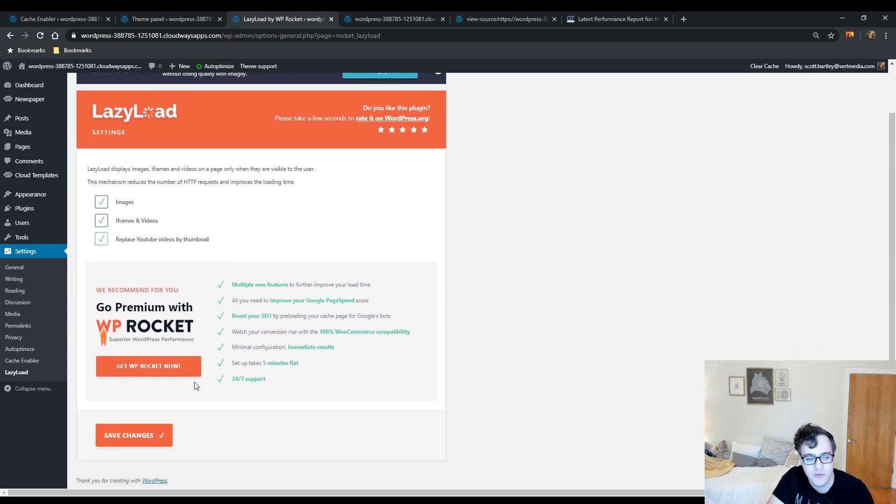
click(146, 431)
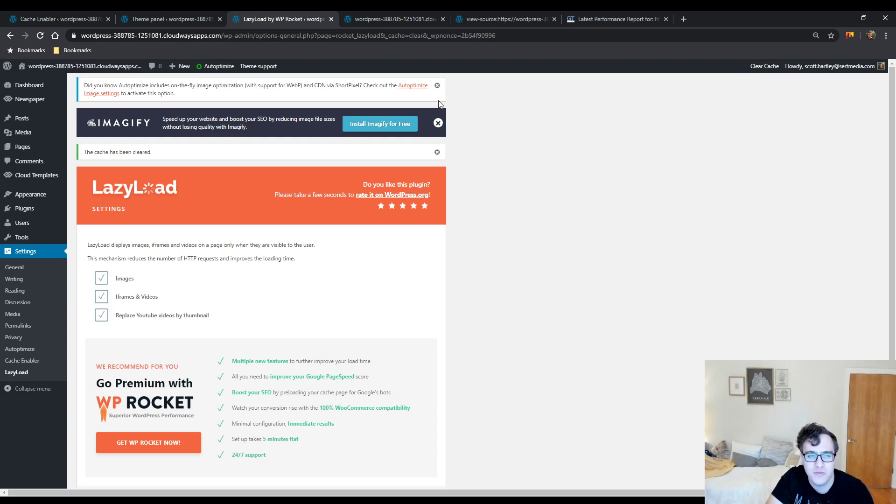
click(578, 14)
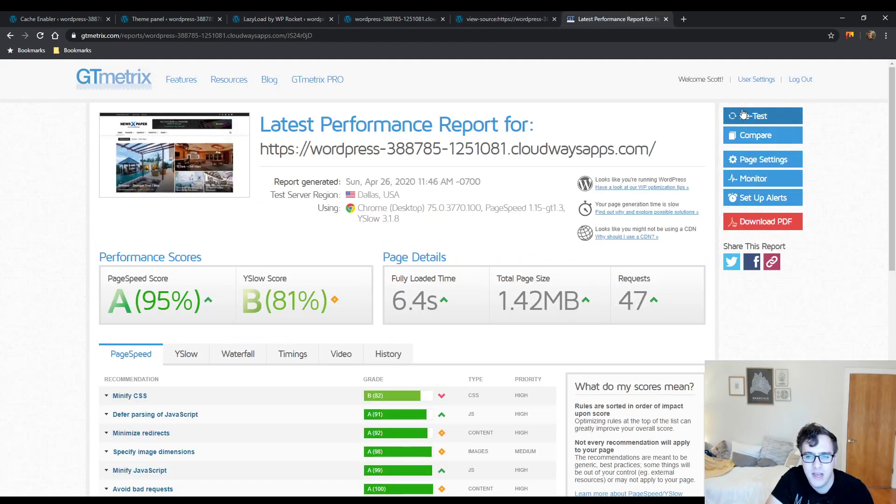
Re-test the site in GTmetrix to get the new 98% PageSpeed, 85% YSlow report.
click(699, 12)
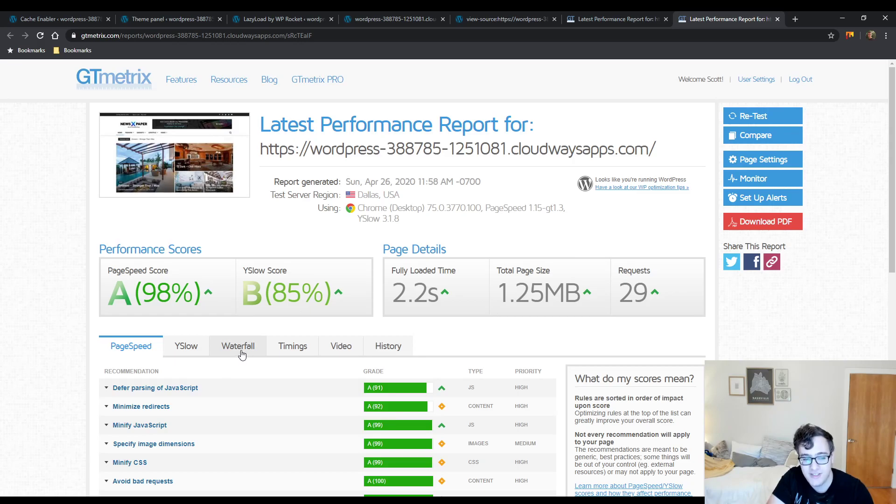
Compare fully loaded time, 1.25MB page size and 47-request count between the old and new reports.
click(217, 392)
click(214, 395)
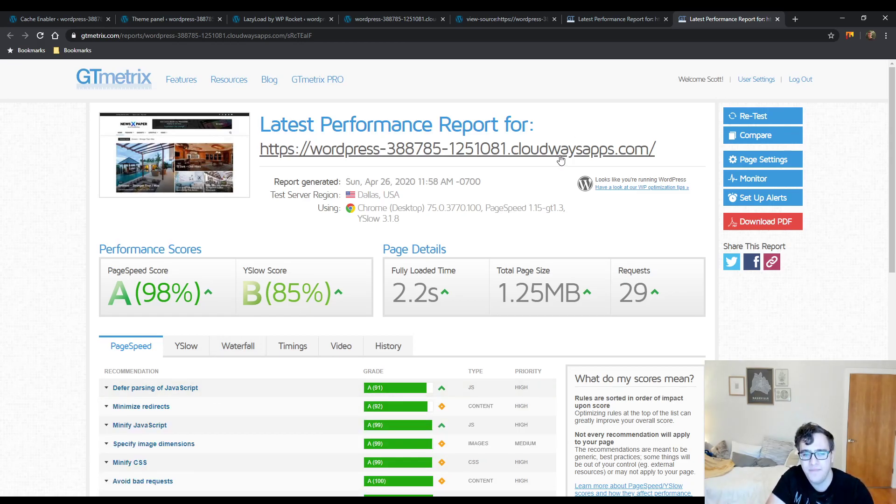
key(ctrl+shift+Tab)
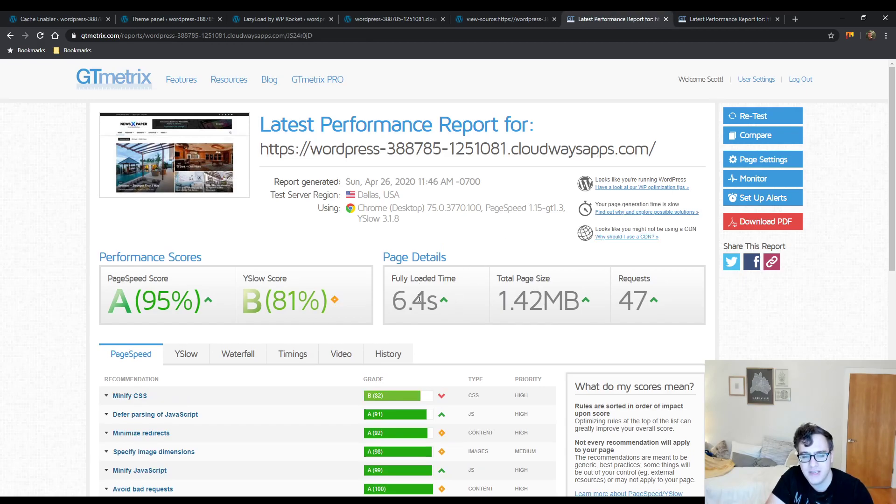
drag(407, 298, 470, 298)
key(ctrl+Tab)
double_click(543, 301)
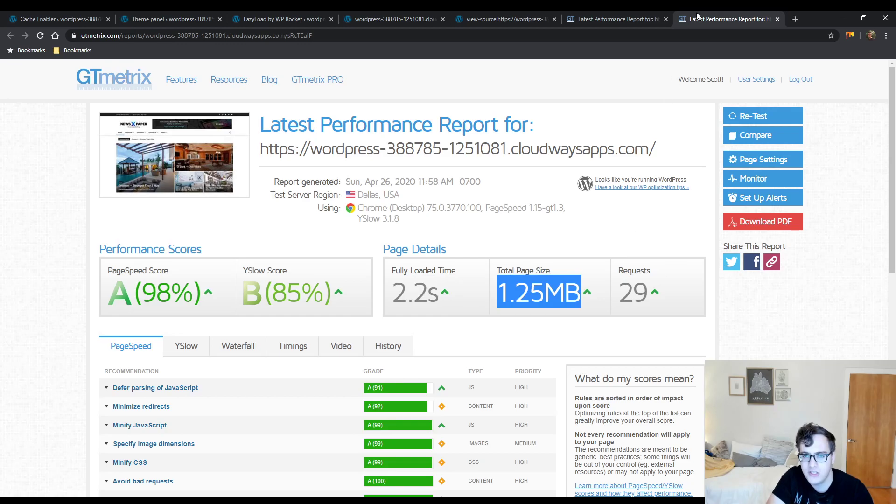
click(616, 19)
double_click(634, 299)
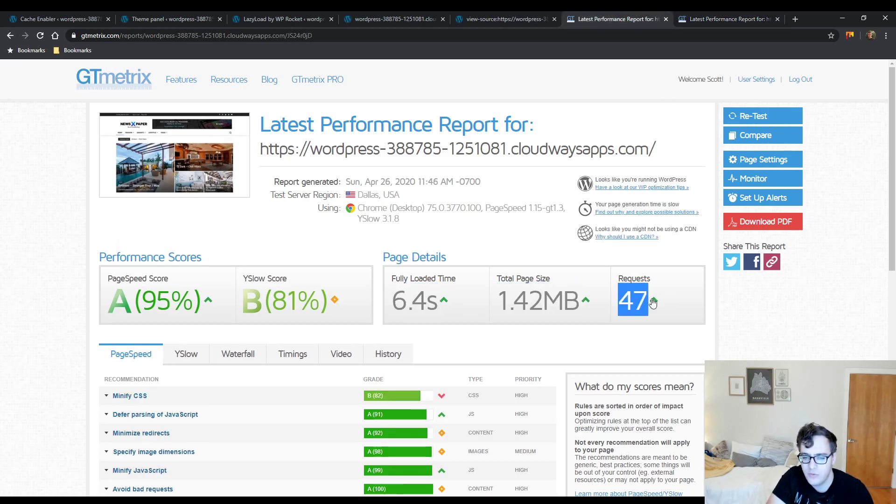
Bring up the waterfall charts of the old and new GTmetrix reports.
click(242, 355)
scroll(275, 328, down, 1)
scroll(275, 327, down, 2)
click(678, 16)
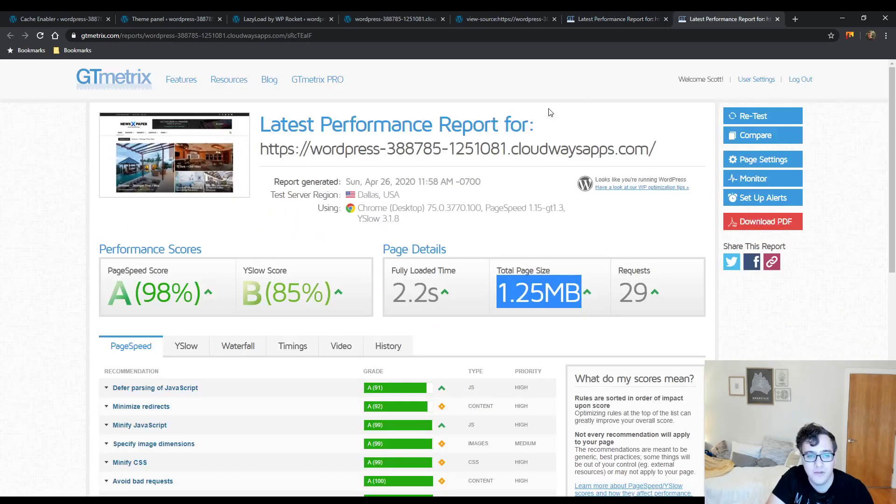
click(239, 346)
scroll(231, 347, down, 3)
scroll(221, 340, down, 1)
scroll(221, 339, down, 1)
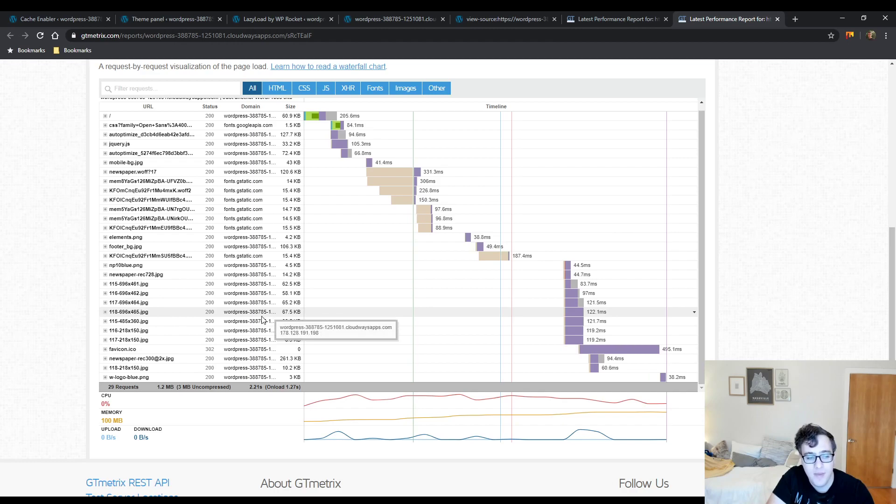
scroll(252, 315, up, 1)
scroll(242, 284, up, 4)
Select the tested site address in the GTmetrix report.
triple_click(669, 147)
key(ctrl+c)
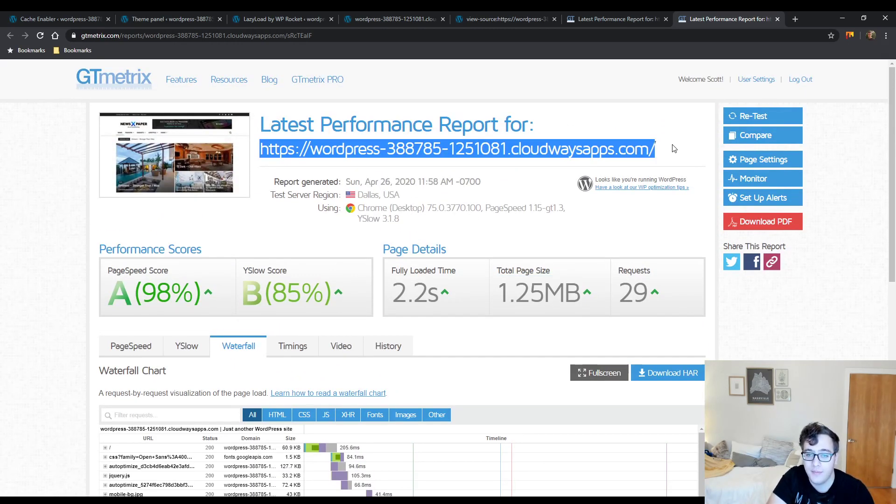
Go to PageSpeed Insights in a new browser tab via the address suggestions.
click(795, 18)
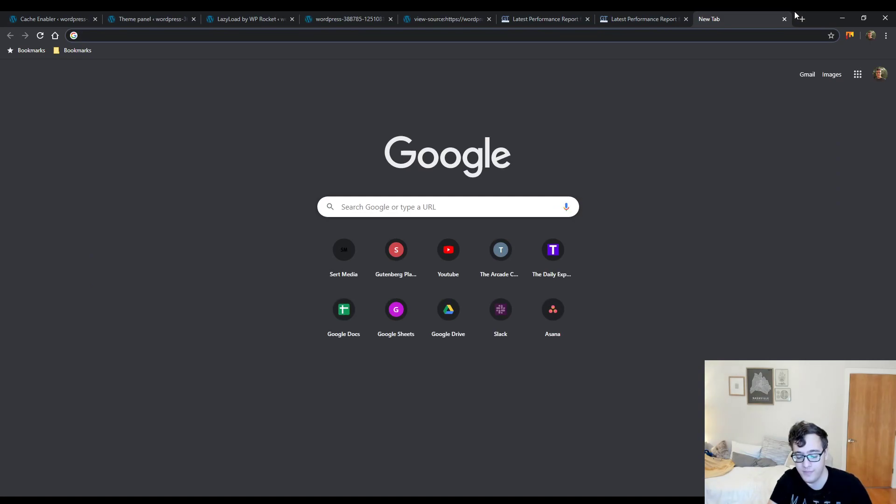
text(page)
key(Down)
key(Down)
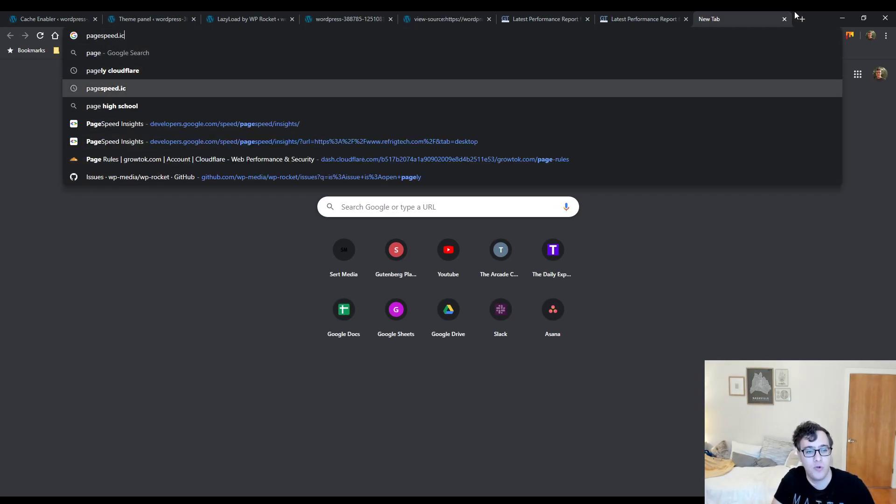
key(Down)
key(Down)
key(Return)
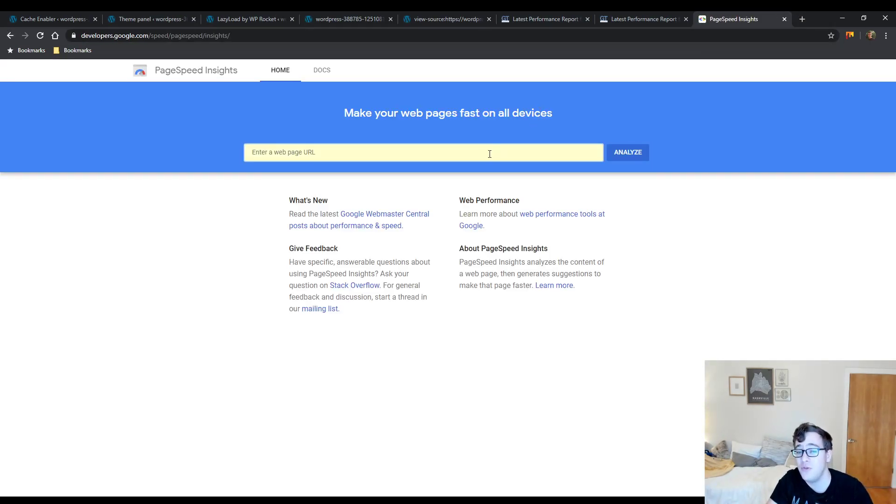
Paste the site URL and run the analysis, checking the page source while it completes.
key(ctrl+v)
key(Return)
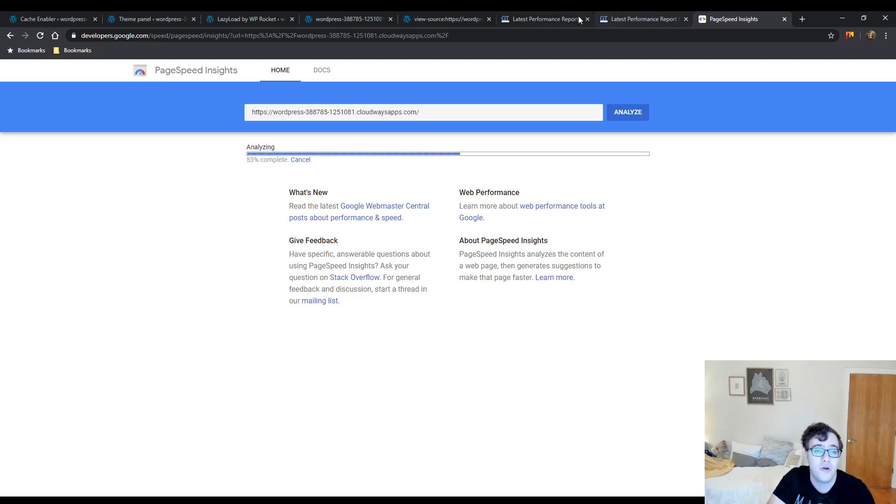
click(461, 19)
scroll(476, 180, down, 5)
scroll(476, 189, down, 5)
scroll(480, 176, up, 3)
scroll(490, 189, up, 3)
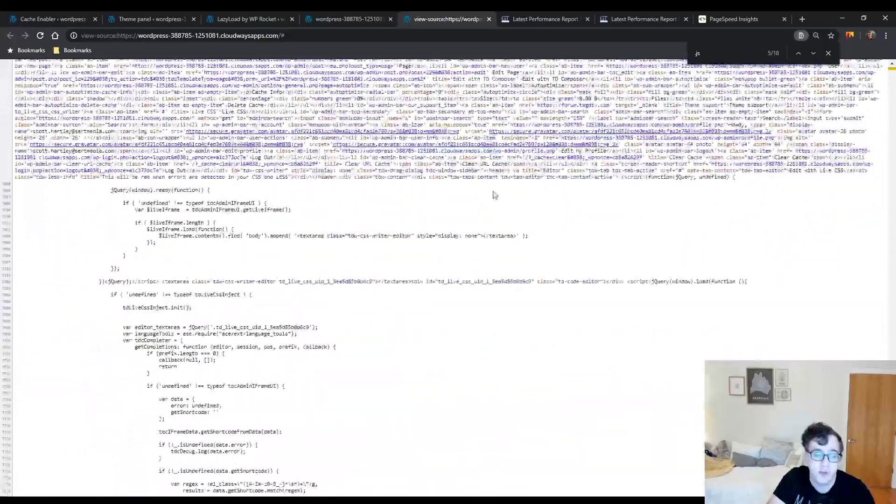
scroll(551, 217, down, 5)
scroll(546, 175, down, 5)
scroll(490, 162, down, 5)
scroll(442, 154, down, 5)
click(716, 19)
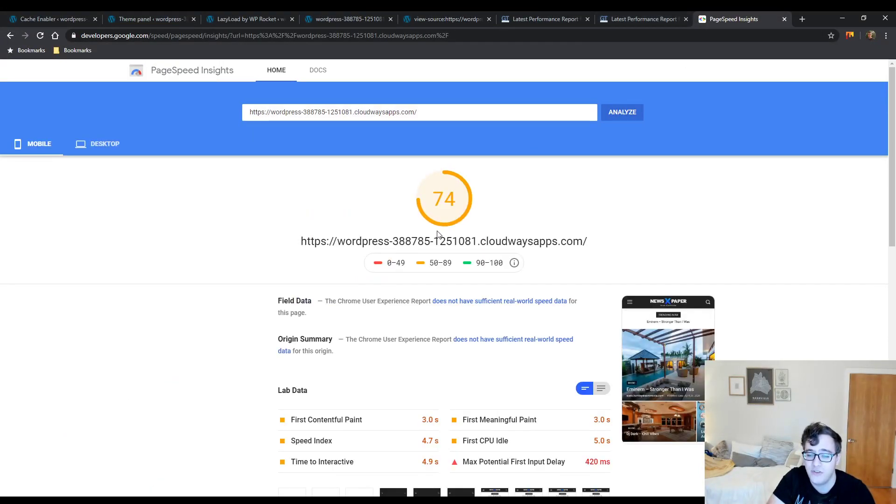
drag(374, 234, 590, 245)
click(619, 247)
scroll(619, 246, down, 3)
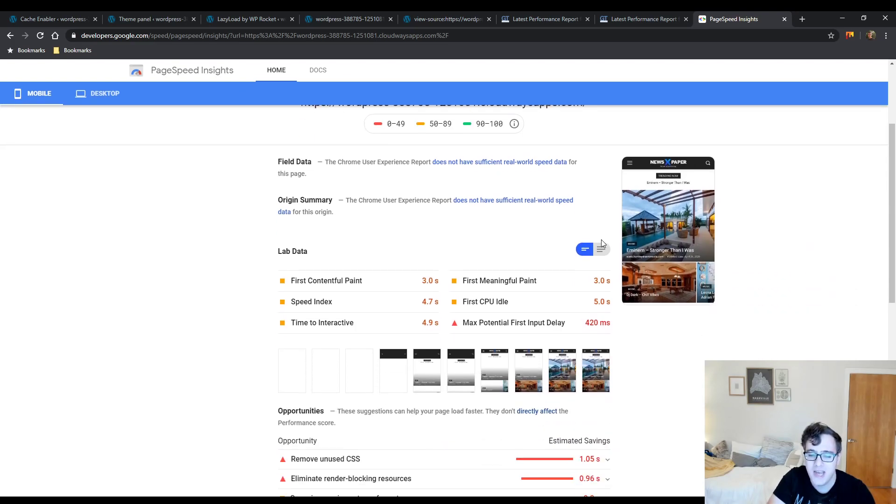
scroll(601, 239, down, 2)
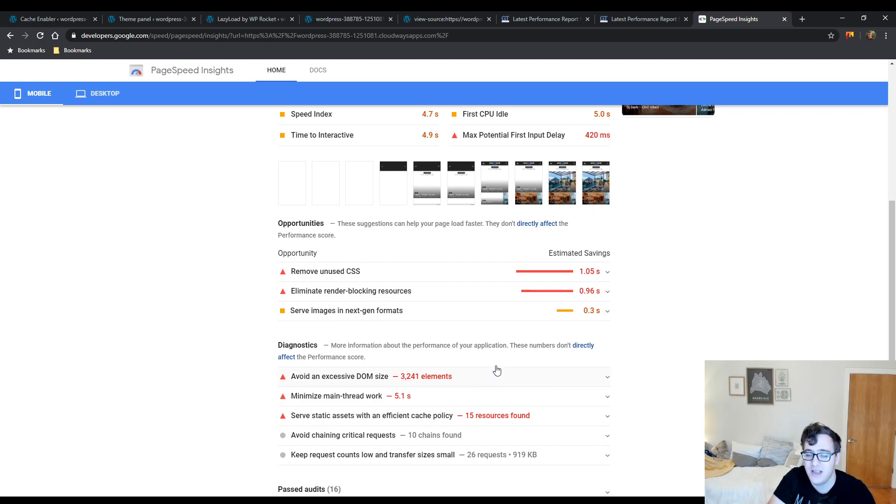
click(485, 291)
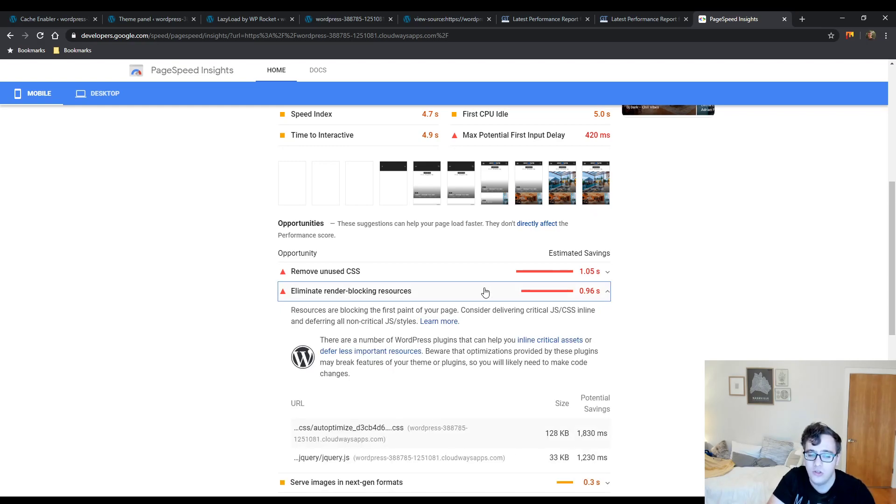
click(485, 291)
click(445, 270)
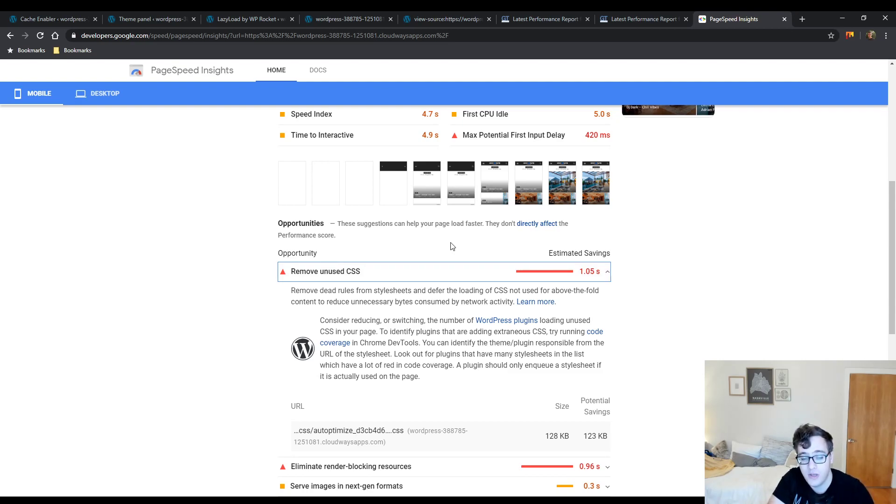
click(449, 276)
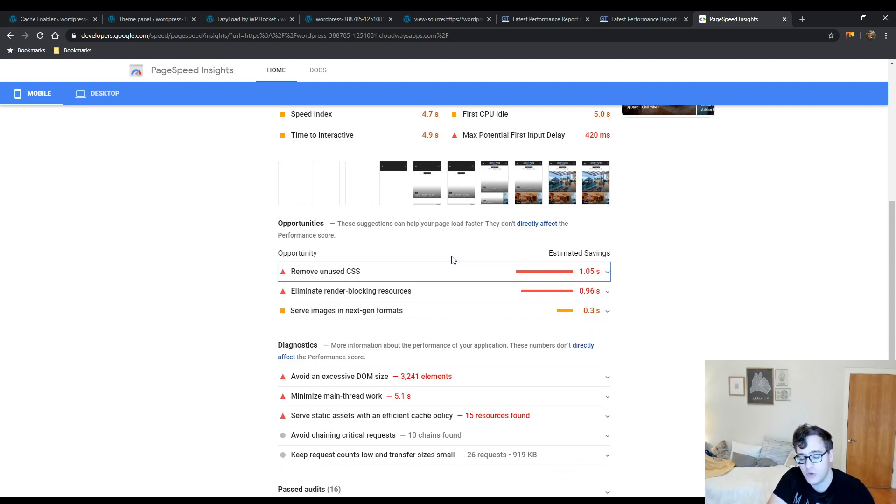